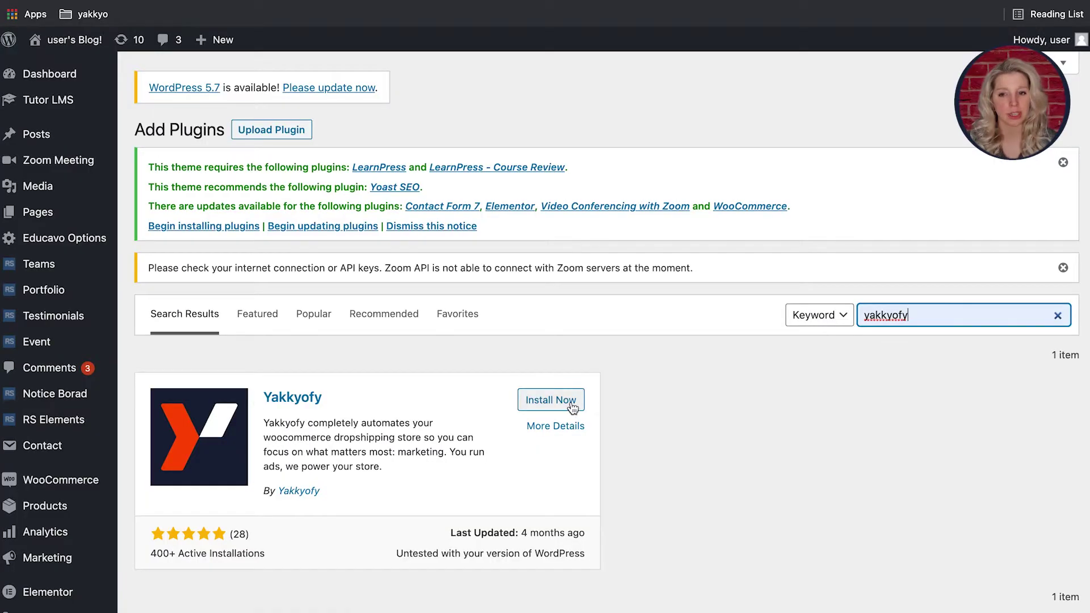
Install the Yakkyofy plugin from its listing, then activate it.
{"action": "left_click", "coordinate": [551, 400]}
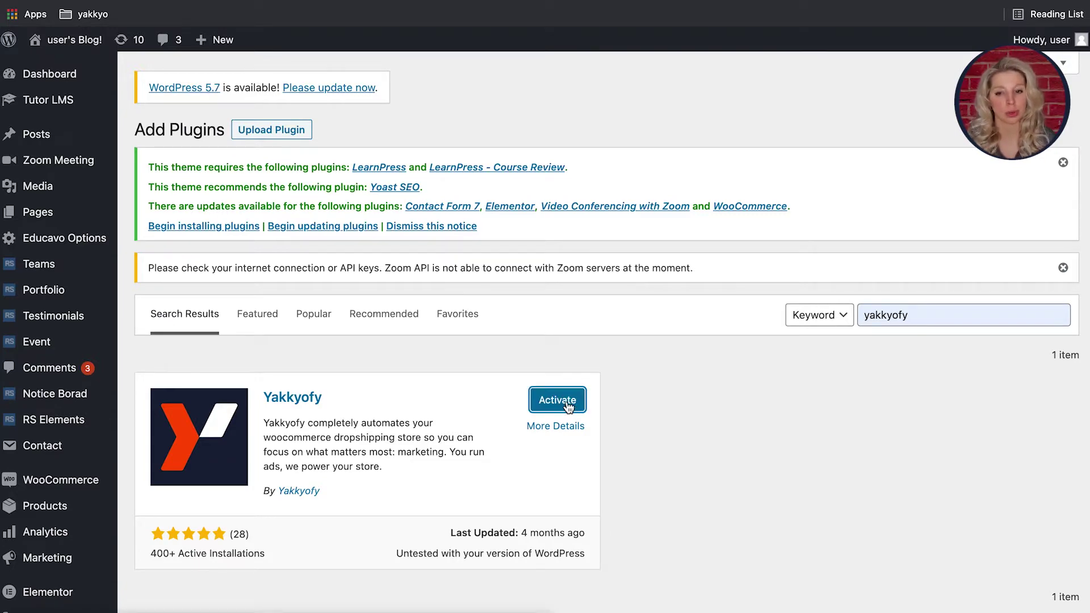
{"action": "left_click", "coordinate": [557, 400]}
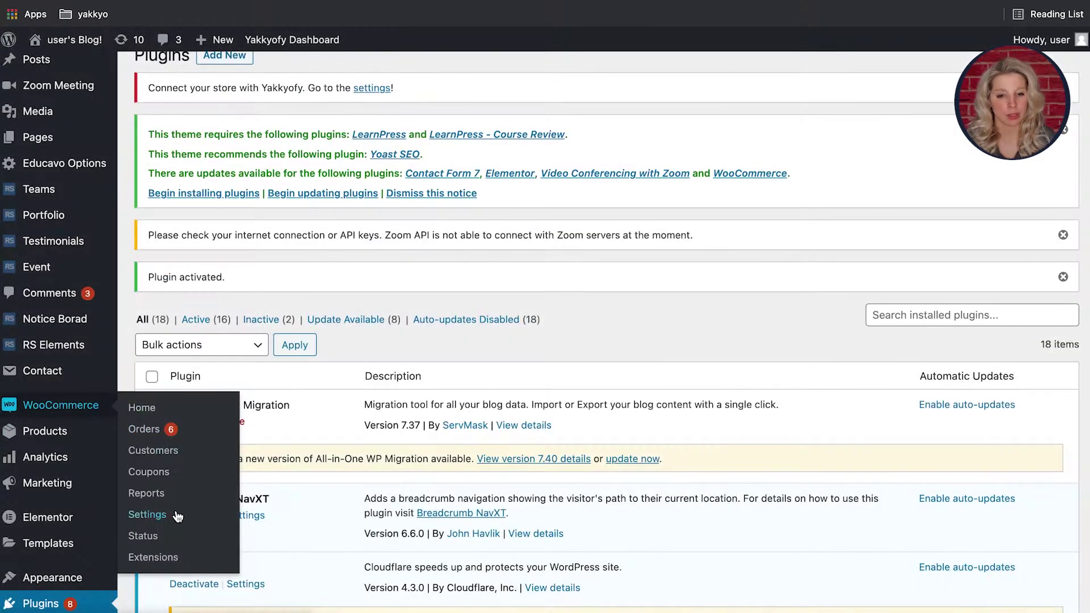
In WooCommerce settings, go to the Yakkyofy tab, create a Yakkyofy account, and log in.
{"action": "left_click", "coordinate": [147, 514]}
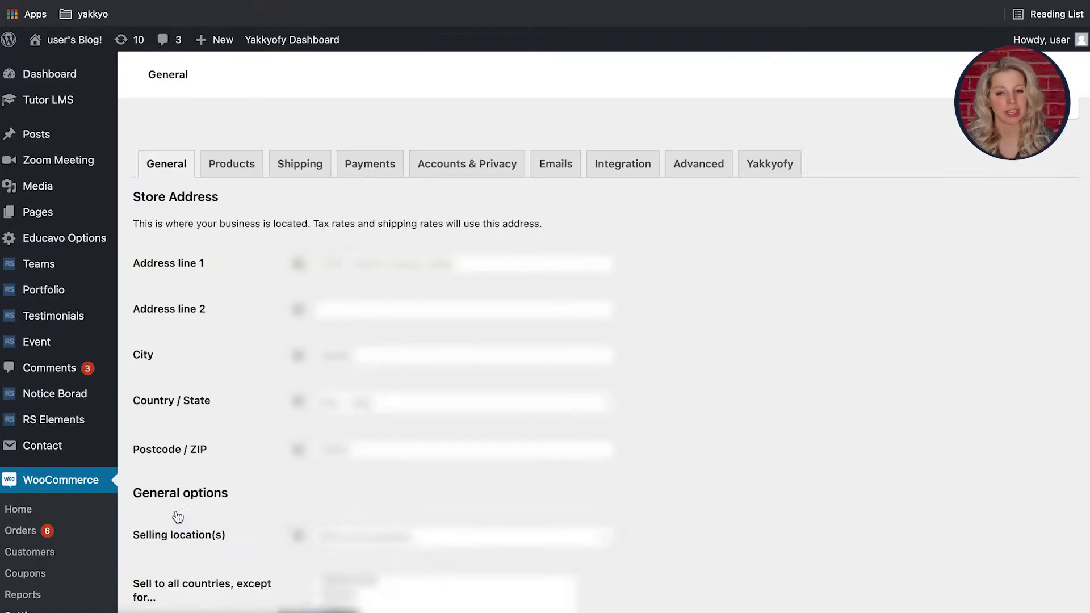
{"action": "left_click", "coordinate": [770, 141]}
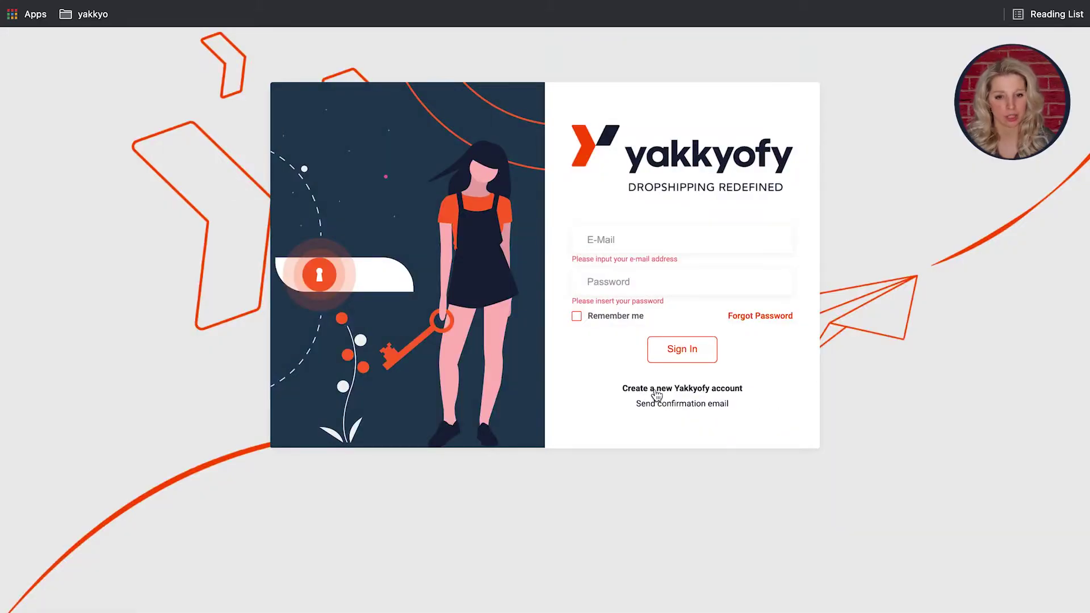
{"action": "left_click", "coordinate": [651, 388]}
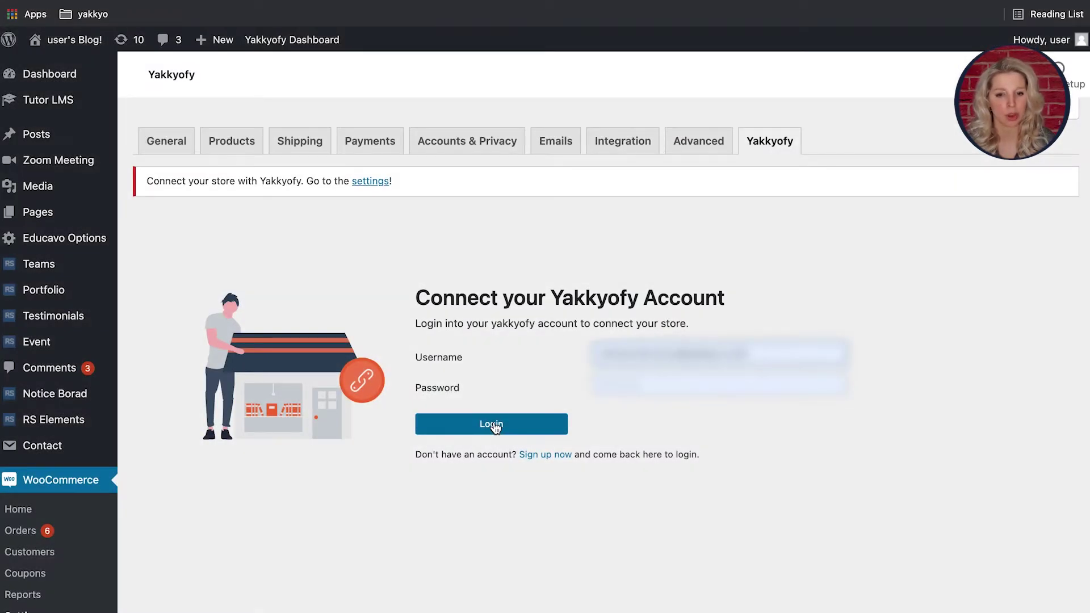
{"action": "left_click", "coordinate": [495, 425]}
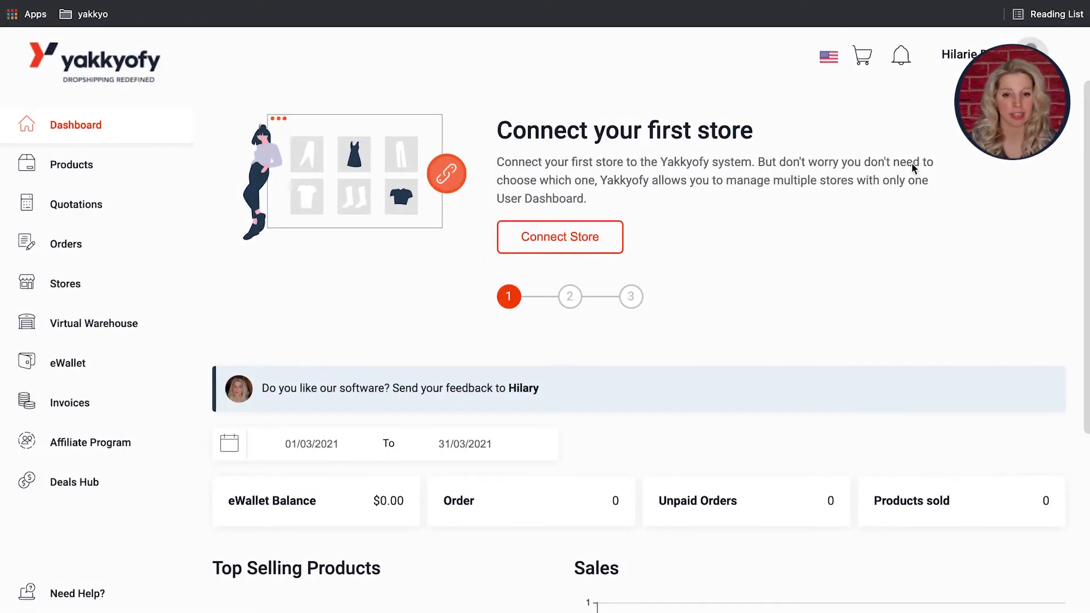
Start connecting a first store, choose WooCommerce, and request the WordPress plugin download.
{"action": "left_click", "coordinate": [560, 237]}
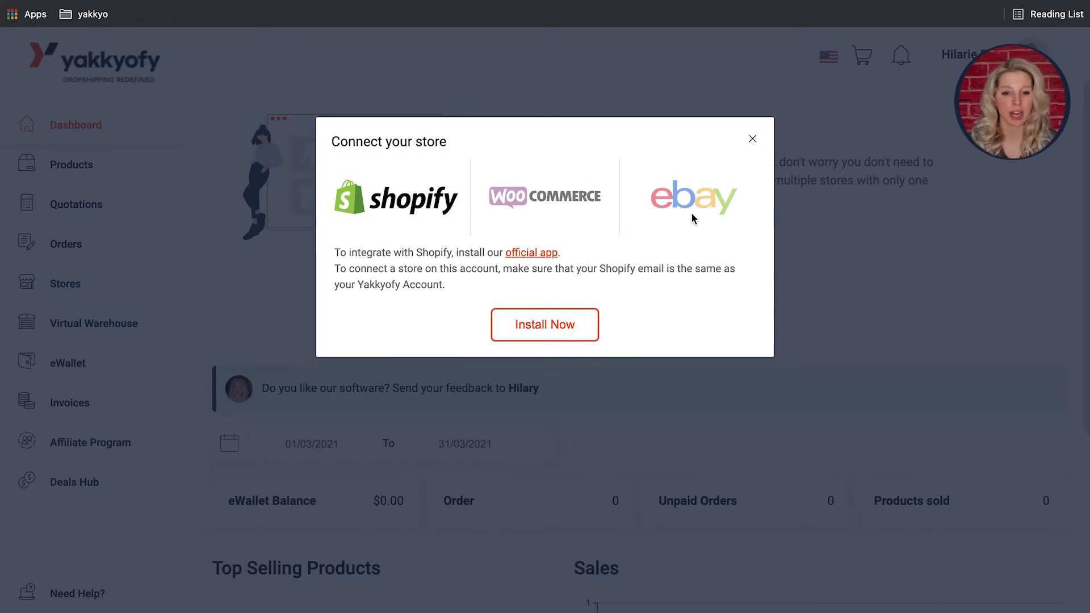
{"action": "left_click", "coordinate": [551, 200]}
{"action": "left_click", "coordinate": [544, 308]}
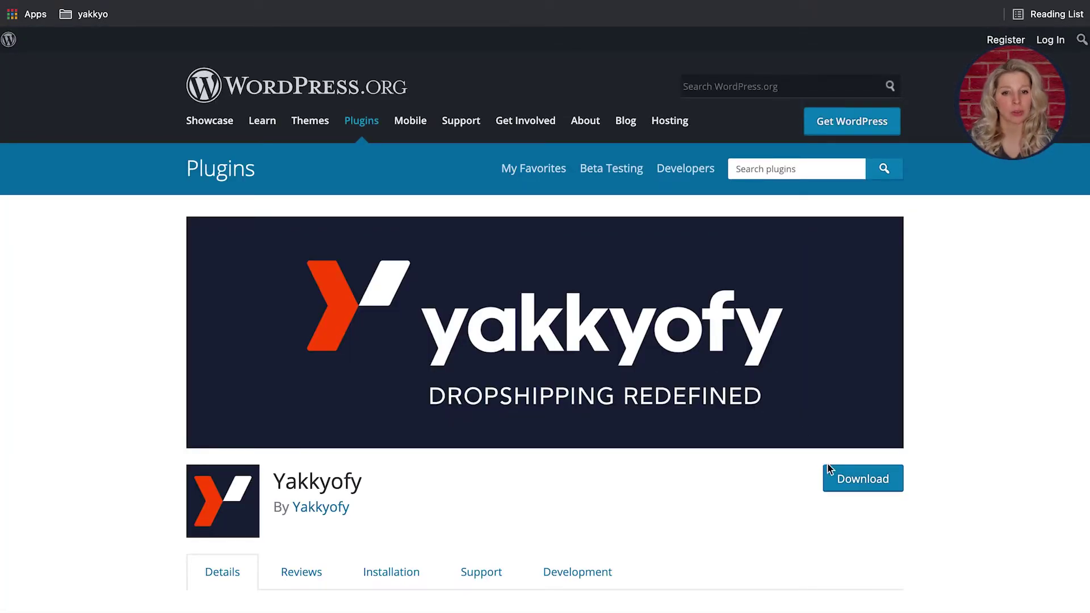
Save the Yakkyofy plugin zip from its WordPress.org listing.
{"action": "left_click", "coordinate": [857, 482]}
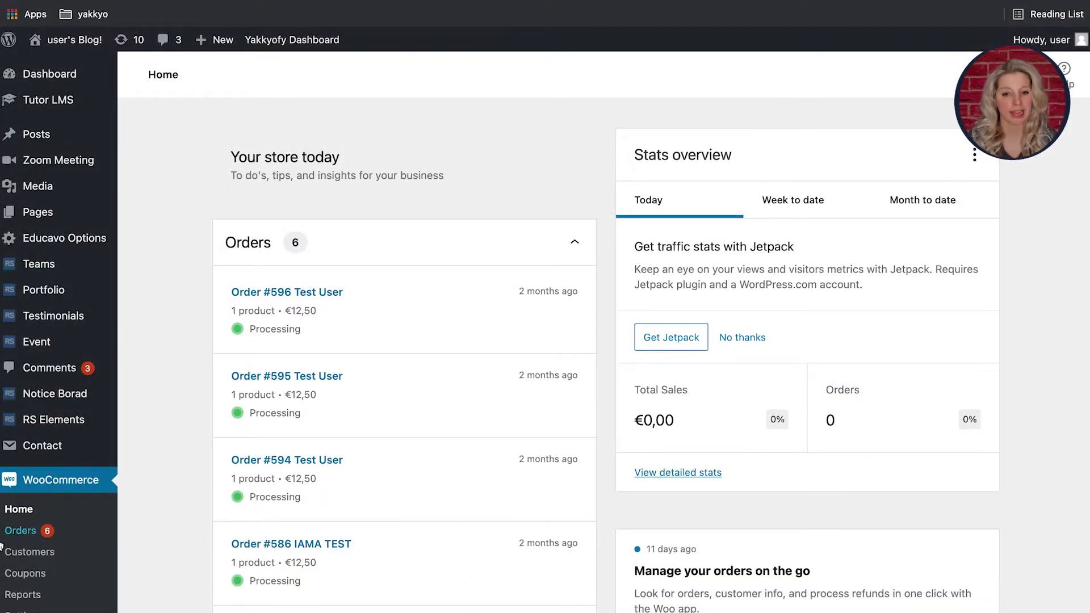
{"action": "scroll", "coordinate": [231, 468], "scroll_direction": "down", "scroll_amount": 3}
{"action": "scroll", "coordinate": [170, 468], "scroll_direction": "down", "scroll_amount": 5}
Go from the installed plugins list to Add New and reveal the zip upload form.
{"action": "left_click", "coordinate": [41, 541]}
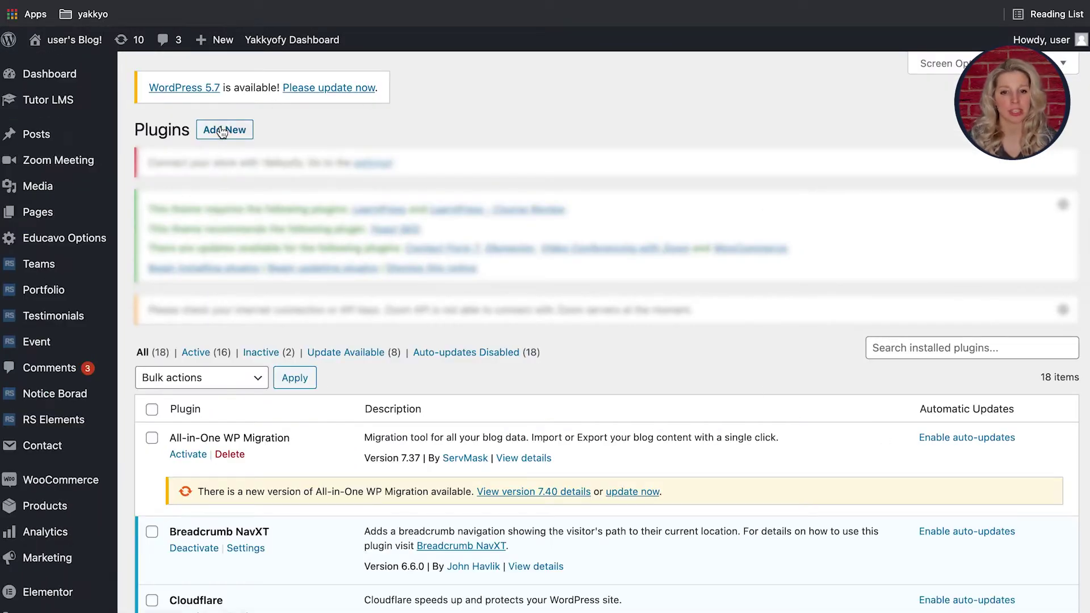
{"action": "left_click", "coordinate": [223, 130]}
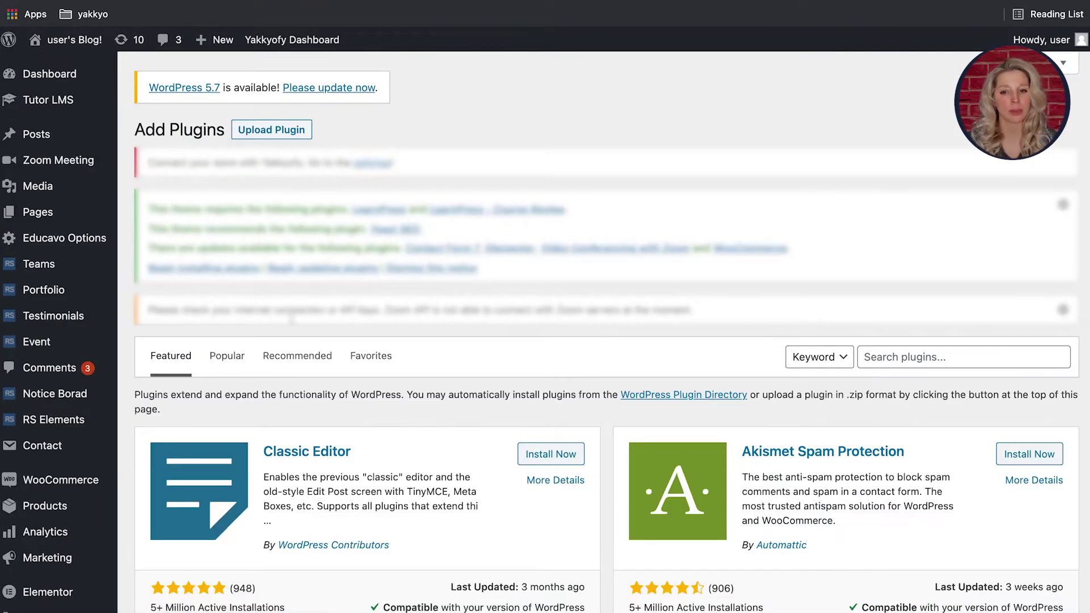
{"action": "left_click", "coordinate": [286, 131]}
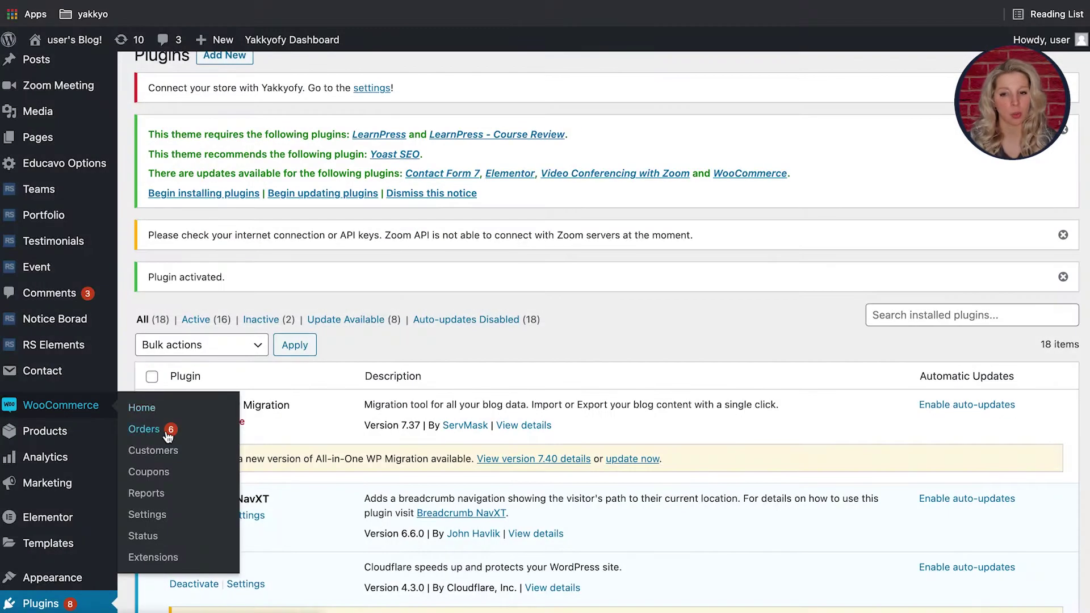
Log in from the Yakkyofy settings and approve Yakkyofy's access to the WooCommerce store.
{"action": "left_click", "coordinate": [176, 514]}
{"action": "left_click", "coordinate": [774, 141]}
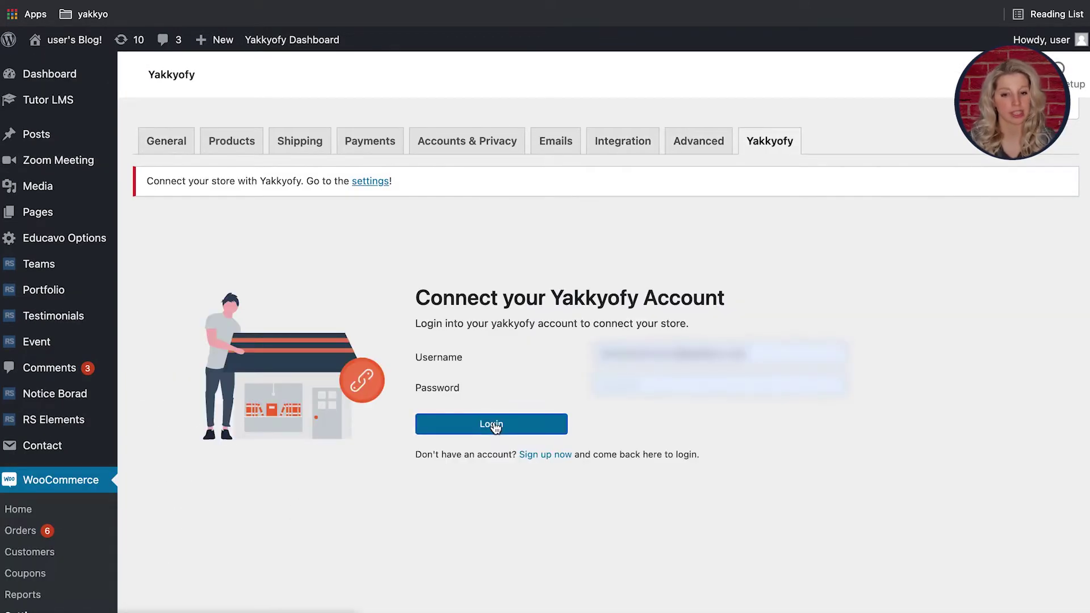
{"action": "left_click", "coordinate": [494, 425]}
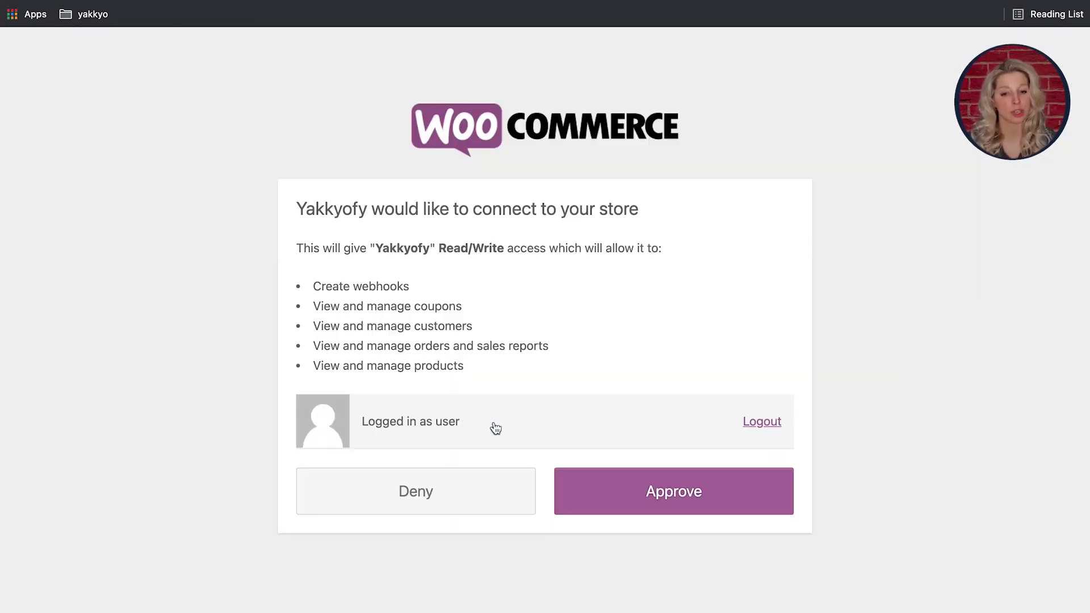
{"action": "left_click", "coordinate": [738, 489]}
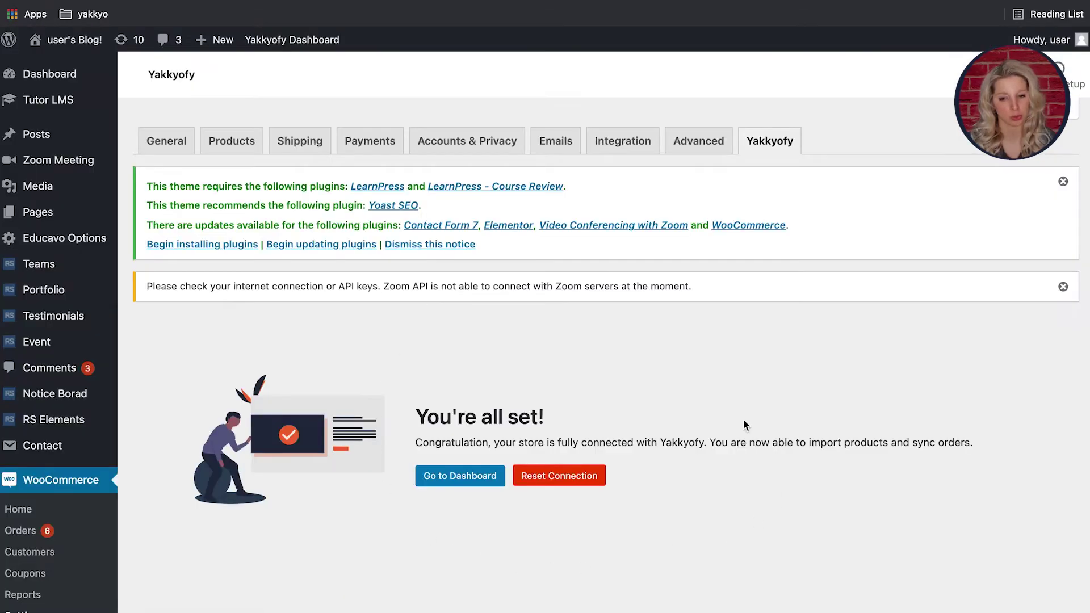